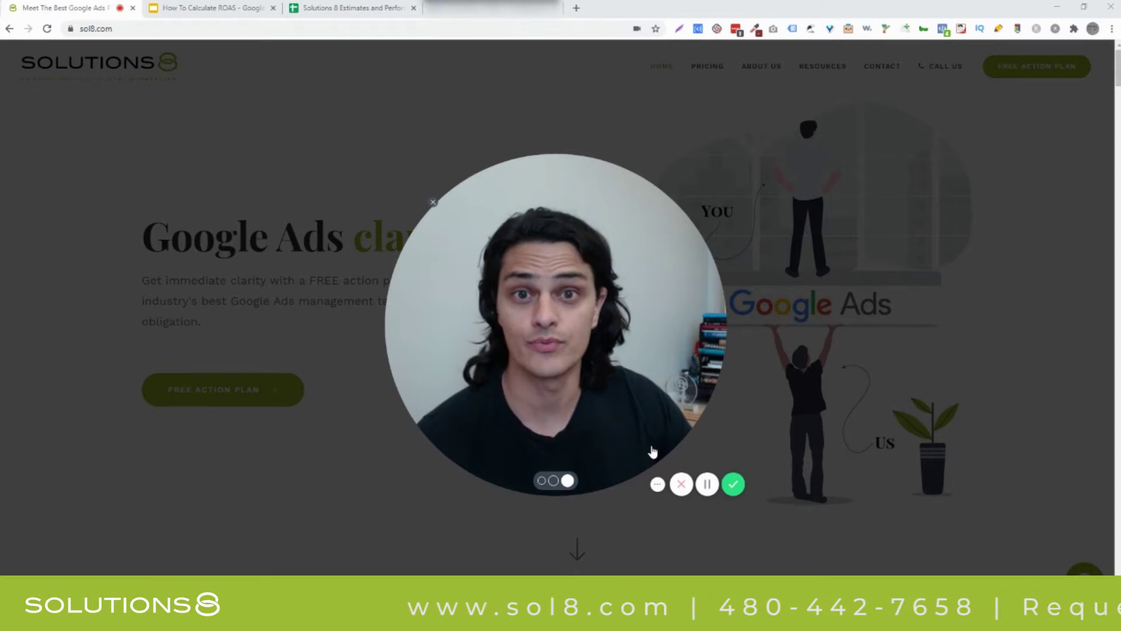
- Switch to the 'How To Calculate ROAS' Google Slides presentation
{"action": "left_click", "coordinate": [210, 8]}
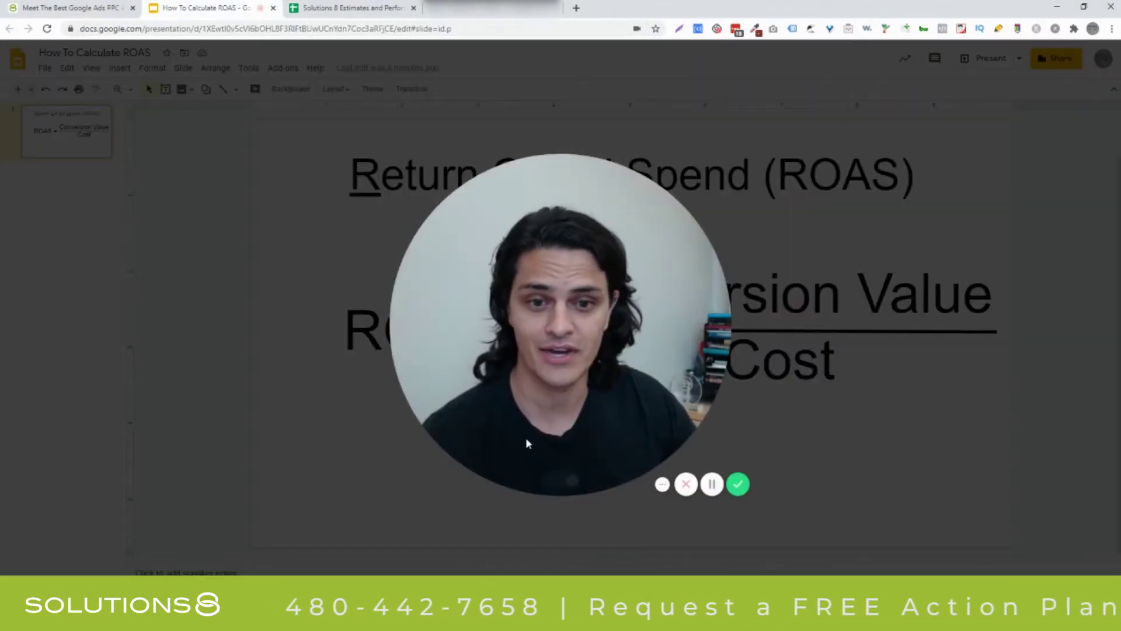
- Present the ROAS formula slide, then bring up the Solutions 8 Estimates spreadsheet
{"action": "left_click", "coordinate": [559, 474]}
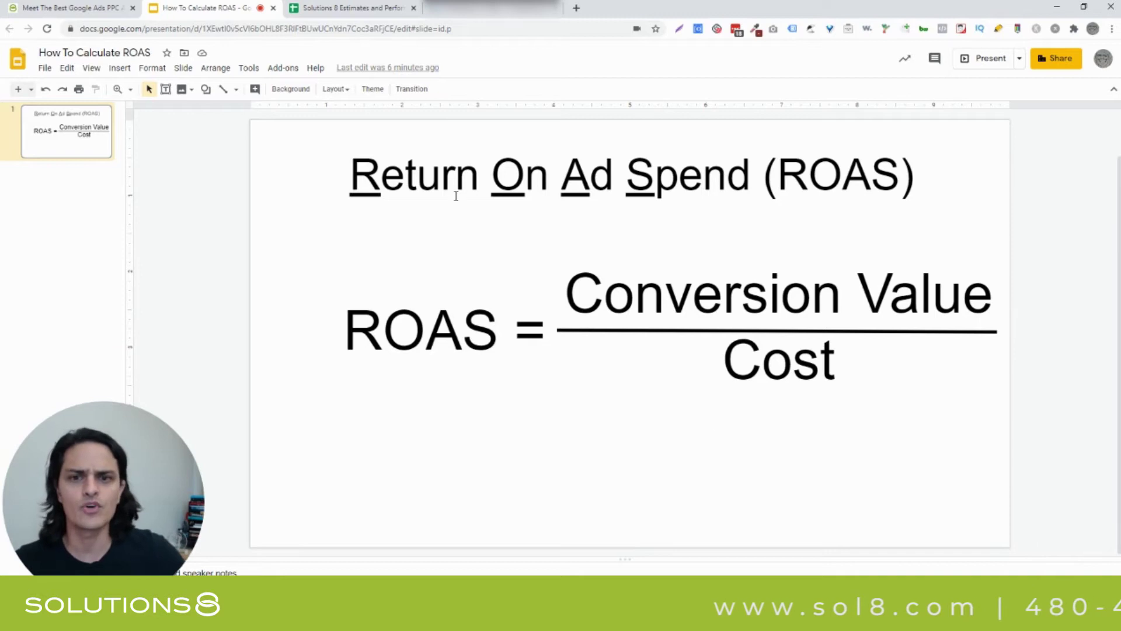
{"action": "left_click", "coordinate": [327, 8]}
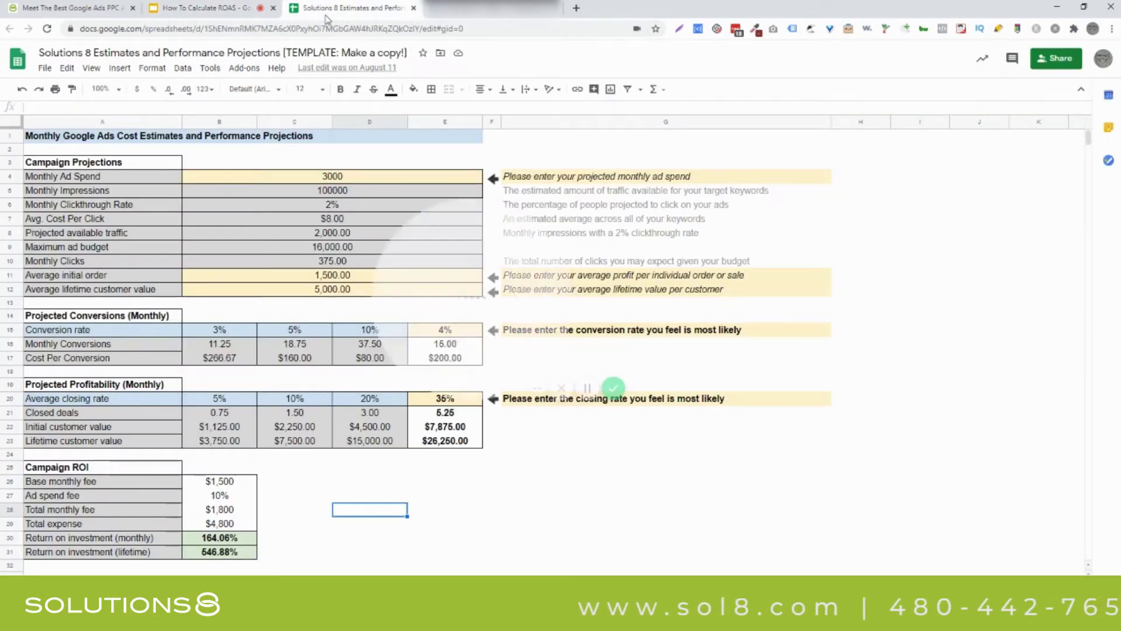
- Move to the projections sheet showing 5000 ad spend and 220.59% monthly ROAS
{"action": "left_click_drag", "start_coordinate": [457, 319], "coordinate": [906, 497]}
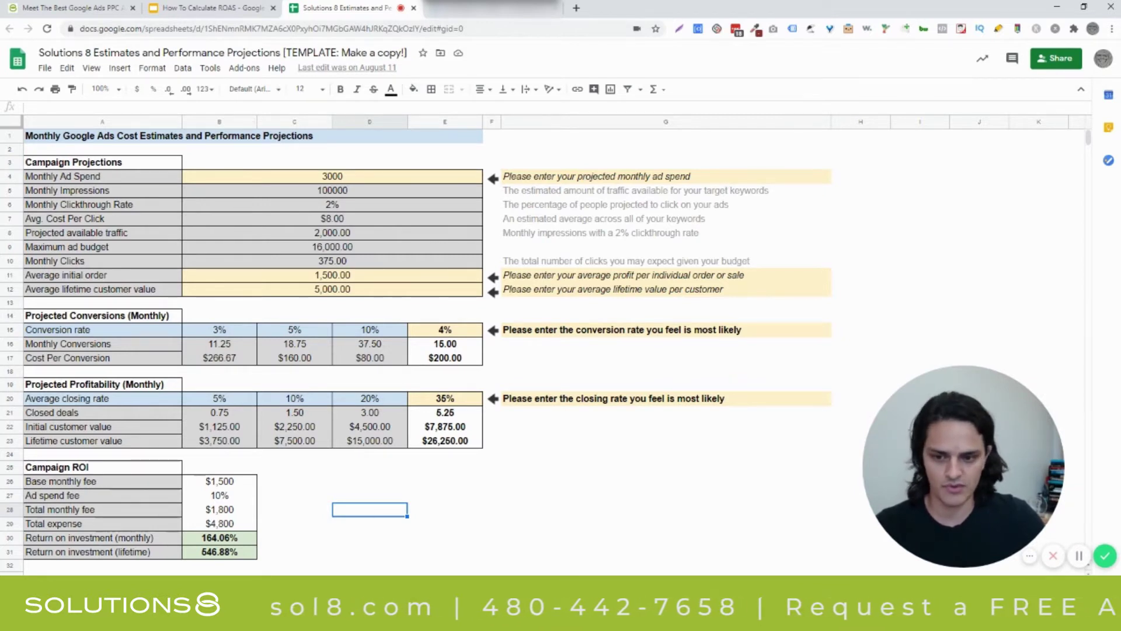
{"action": "key", "text": "ctrl+shift+Page_Down"}
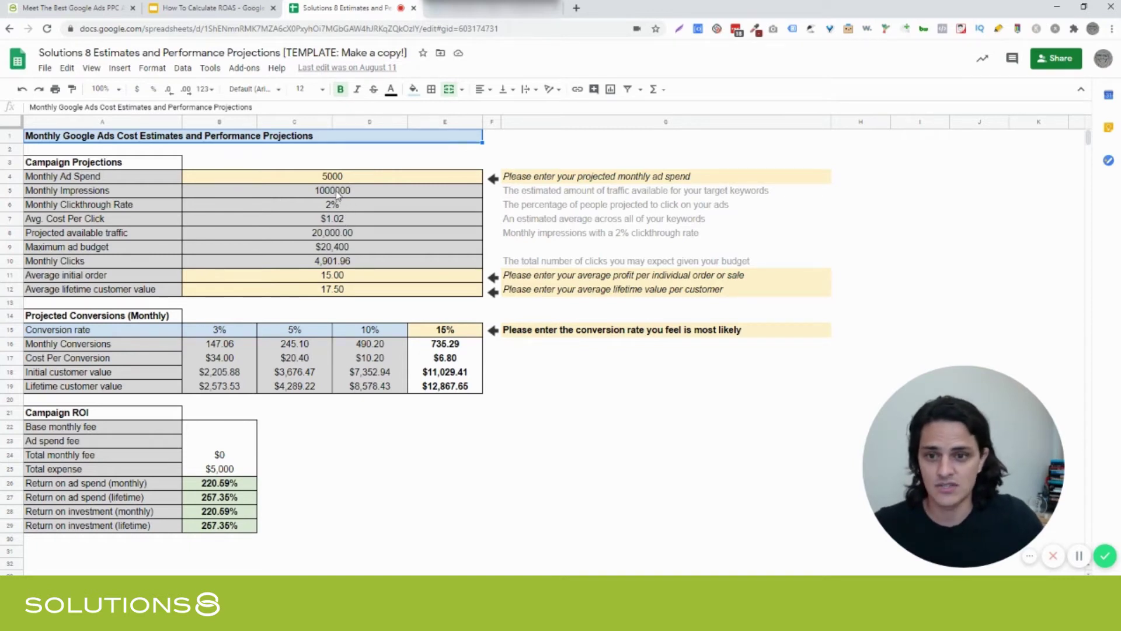
{"action": "left_click", "coordinate": [355, 220]}
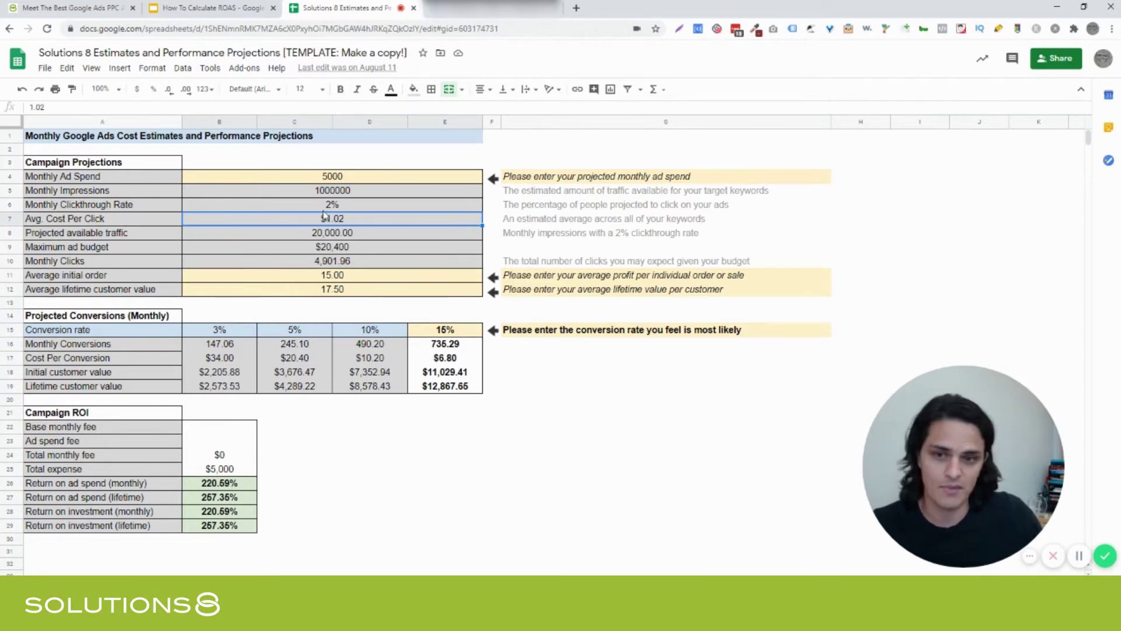
{"action": "left_click", "coordinate": [324, 179]}
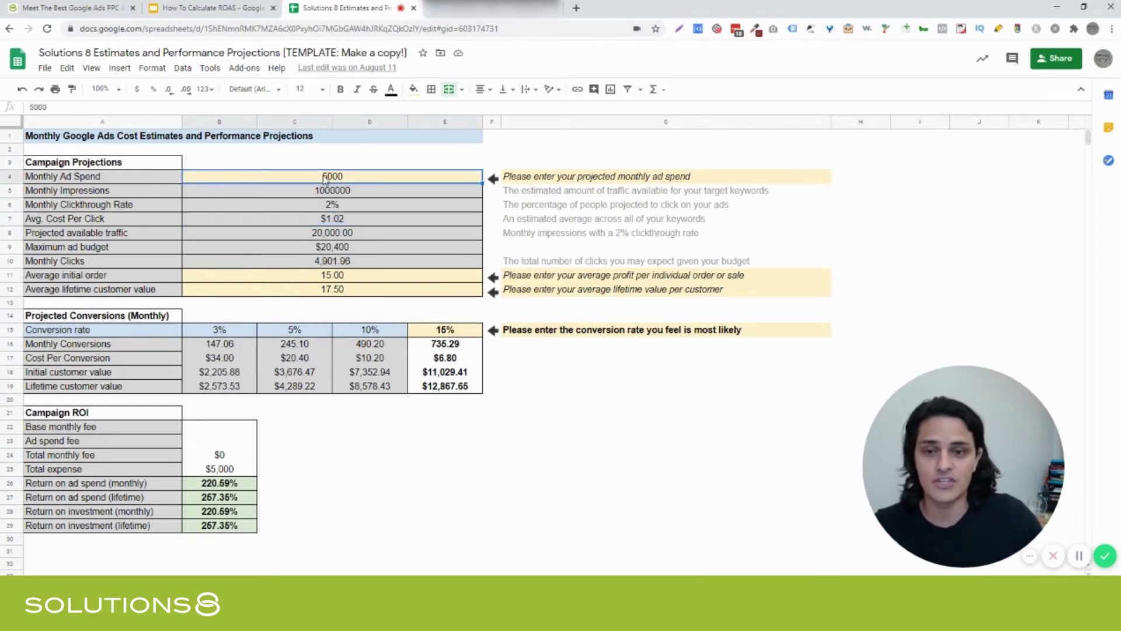
{"action": "left_click", "coordinate": [348, 278]}
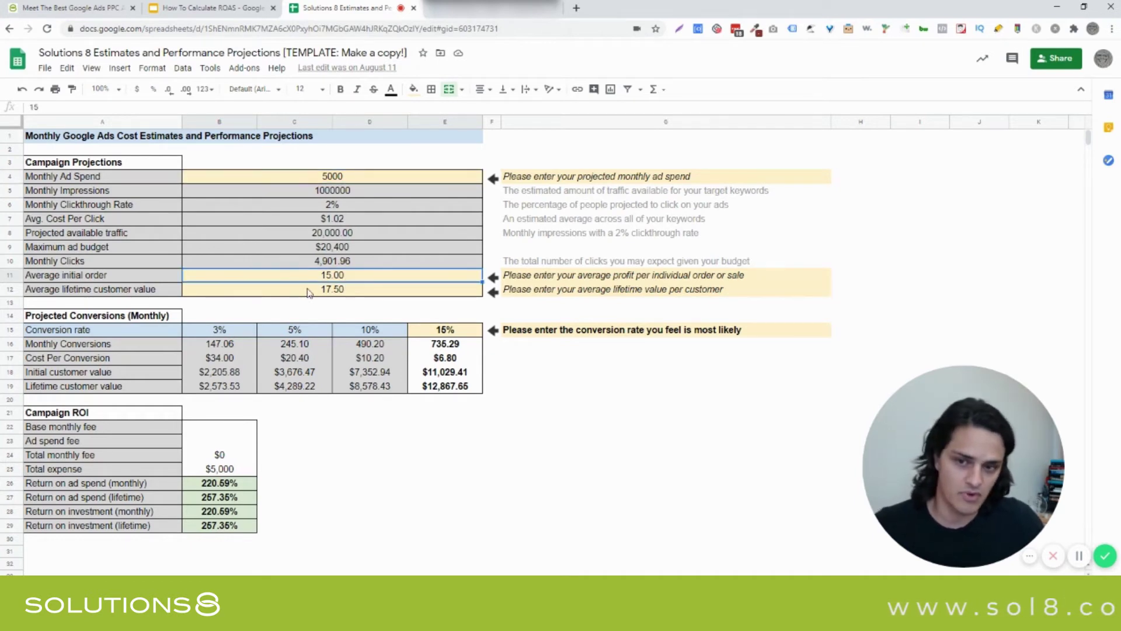
{"action": "left_click", "coordinate": [330, 292]}
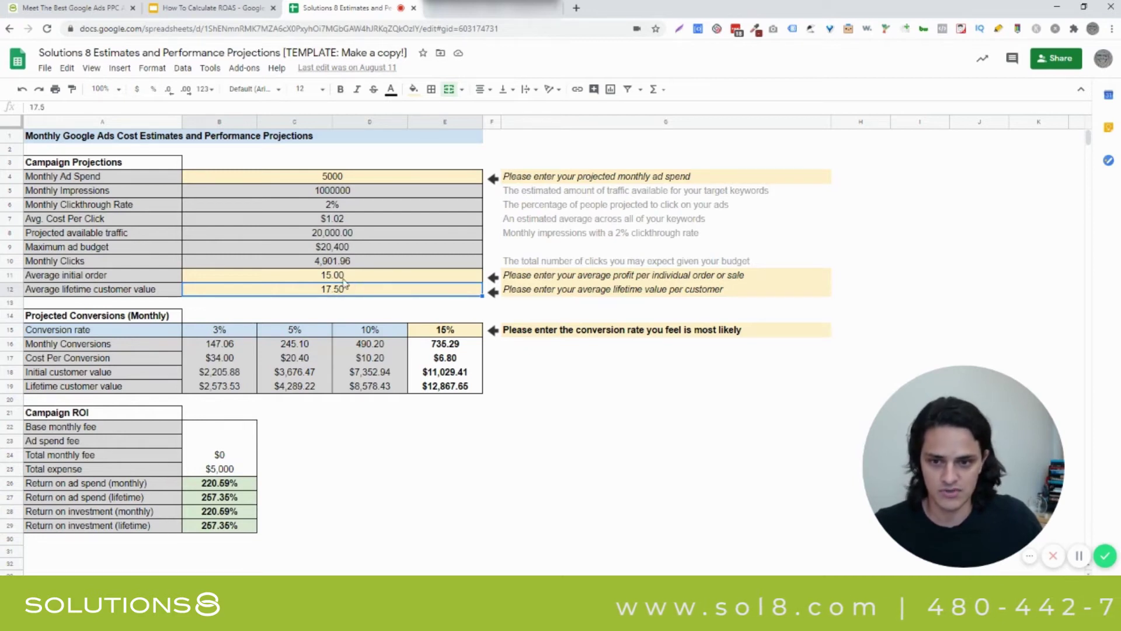
{"action": "left_click", "coordinate": [430, 335]}
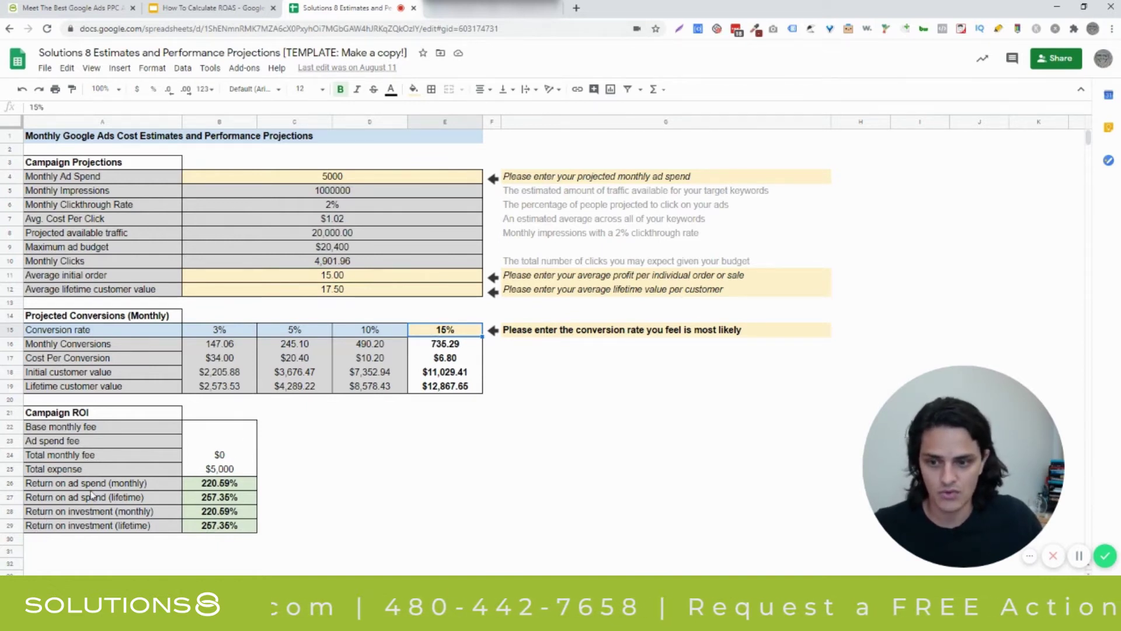
{"action": "left_click", "coordinate": [279, 484]}
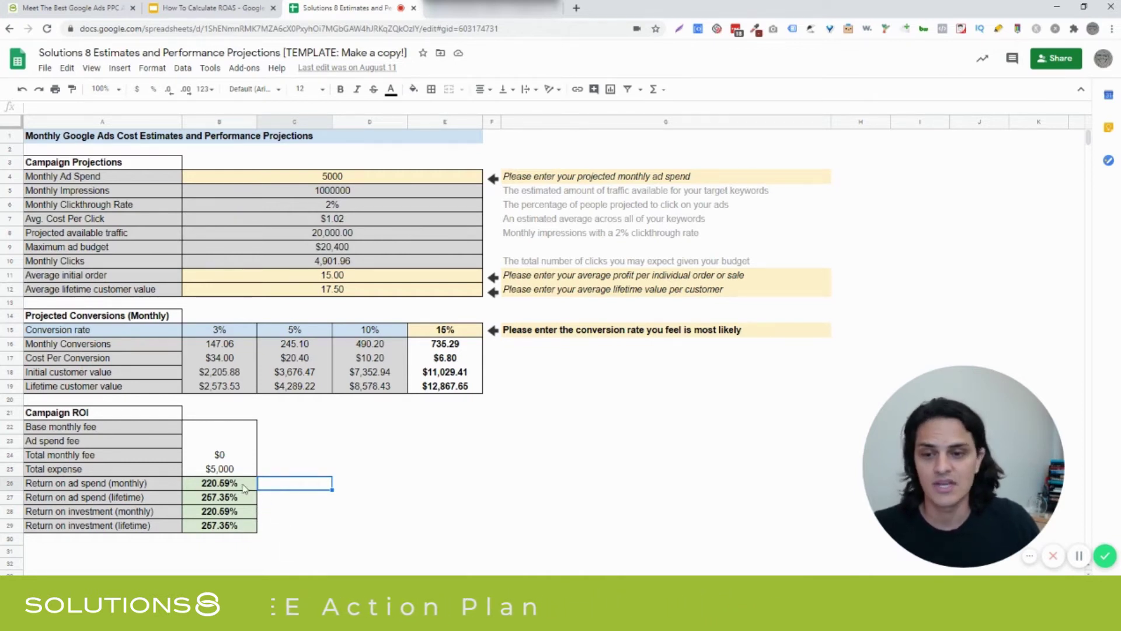
{"action": "left_click", "coordinate": [213, 429]}
- Enter a $1,500 base monthly fee and 10% ad spend fee, then review the ROAS and ROI rows
{"action": "type", "text": "1500"}
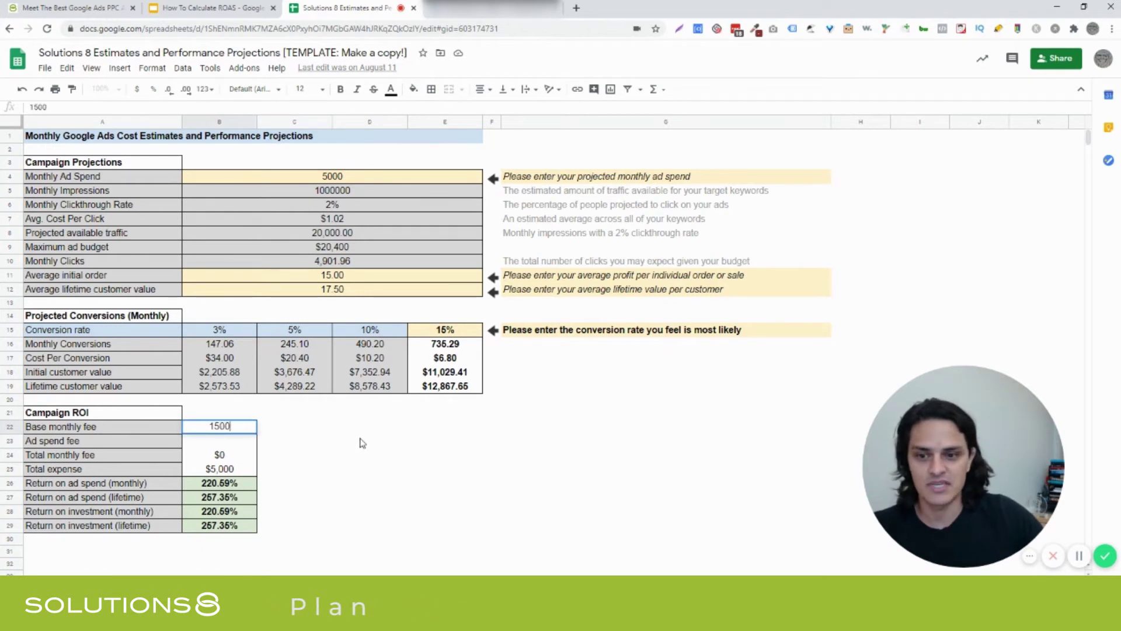
{"action": "key", "text": "Return"}
{"action": "type", "text": "10%"}
{"action": "key", "text": "Return"}
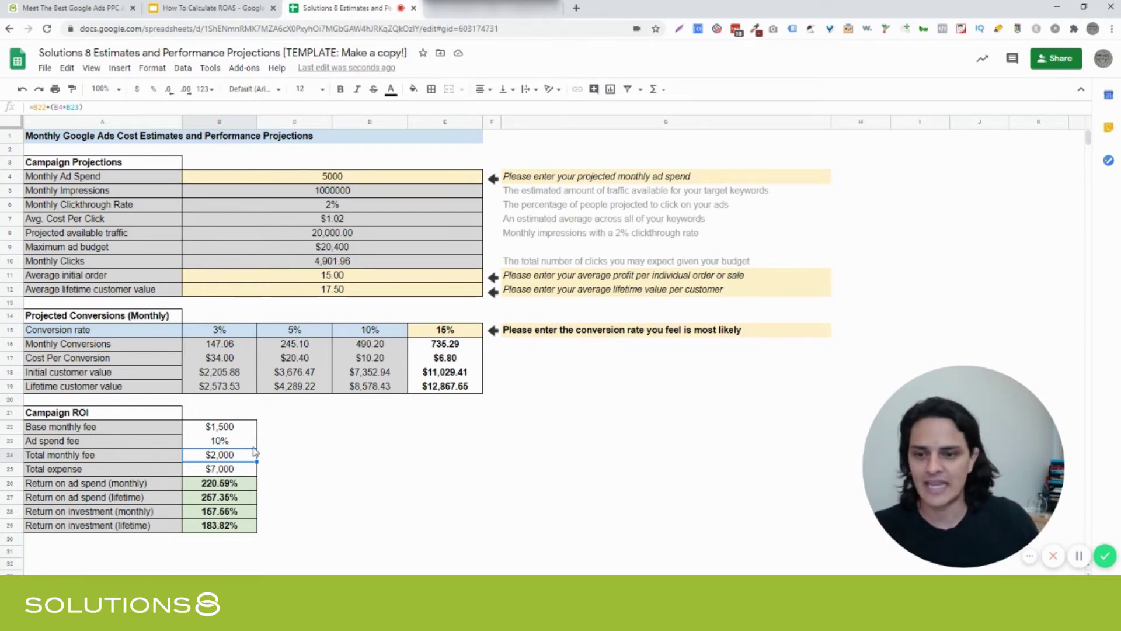
{"action": "mouse_move", "coordinate": [271, 485]}
{"action": "left_mouse_down"}
{"action": "mouse_move", "coordinate": [277, 504]}
{"action": "mouse_move", "coordinate": [255, 503]}
{"action": "mouse_move", "coordinate": [274, 502]}
{"action": "left_mouse_up"}
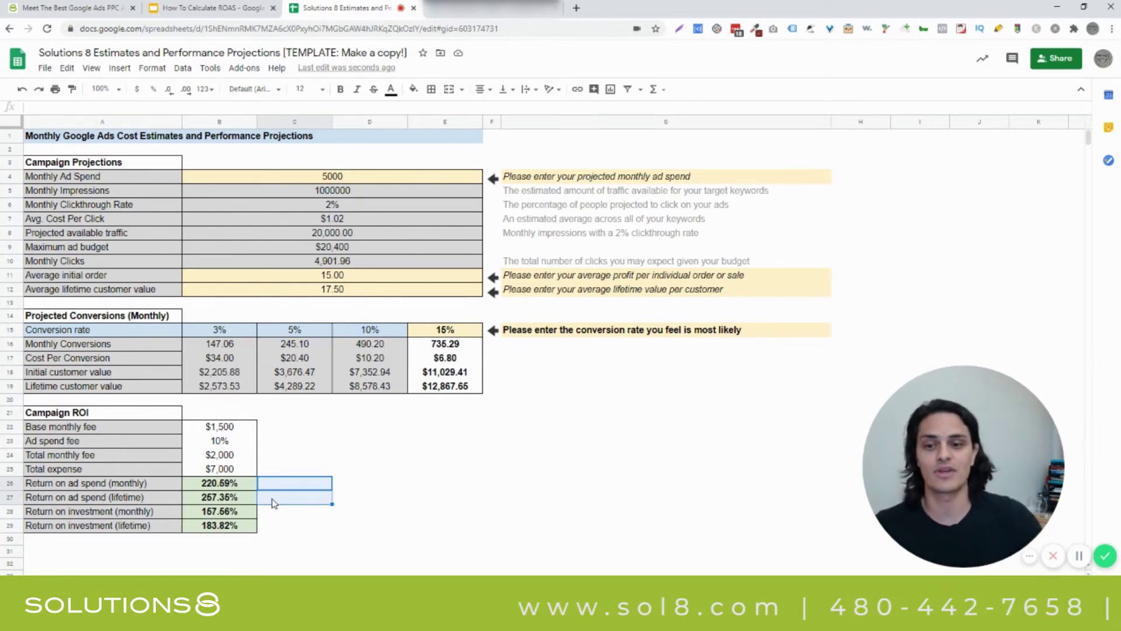
{"action": "left_click", "coordinate": [284, 516]}
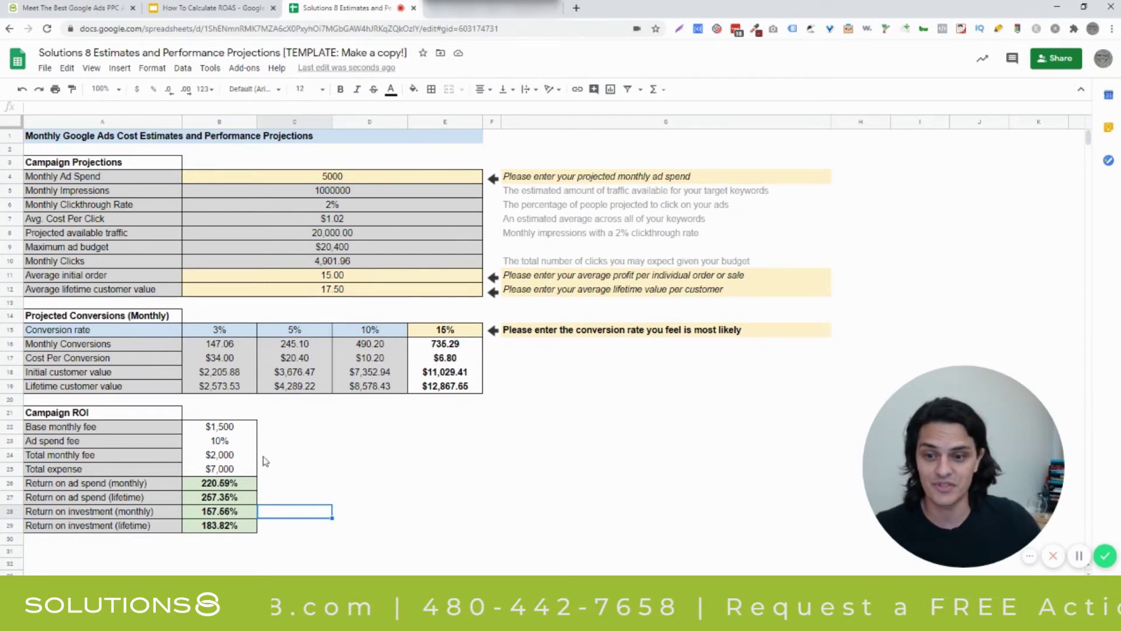
- Set the average initial order to 30 and lifetime customer value to 45
{"action": "left_click", "coordinate": [332, 277]}
{"action": "type", "text": "30"}
{"action": "key", "text": "Return"}
{"action": "type", "text": "45"}
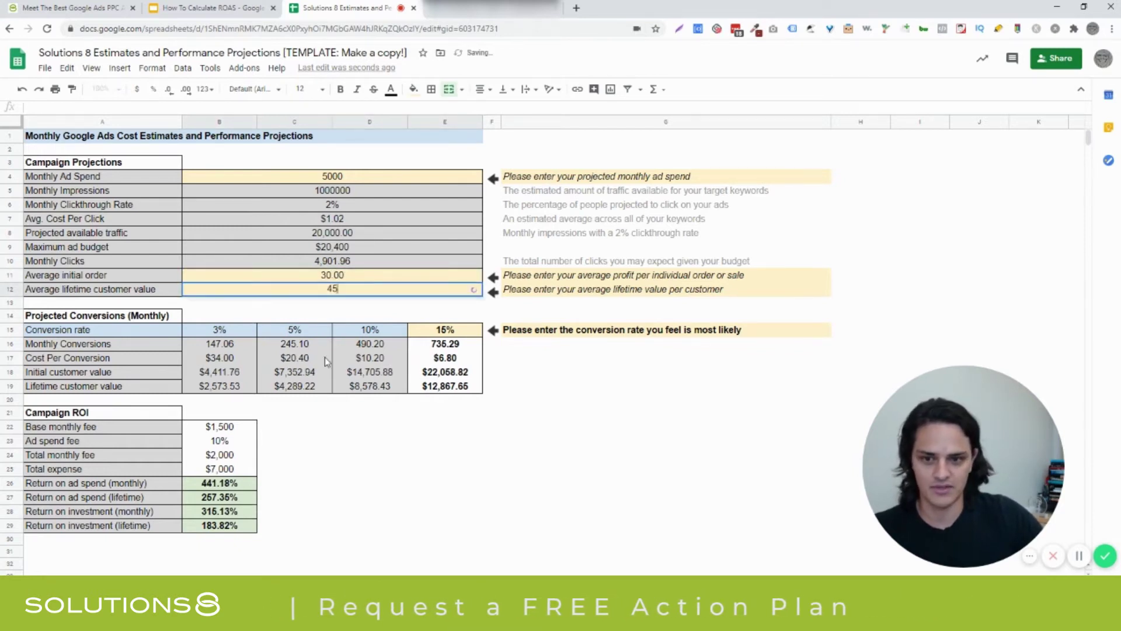
{"action": "key", "text": "Return"}
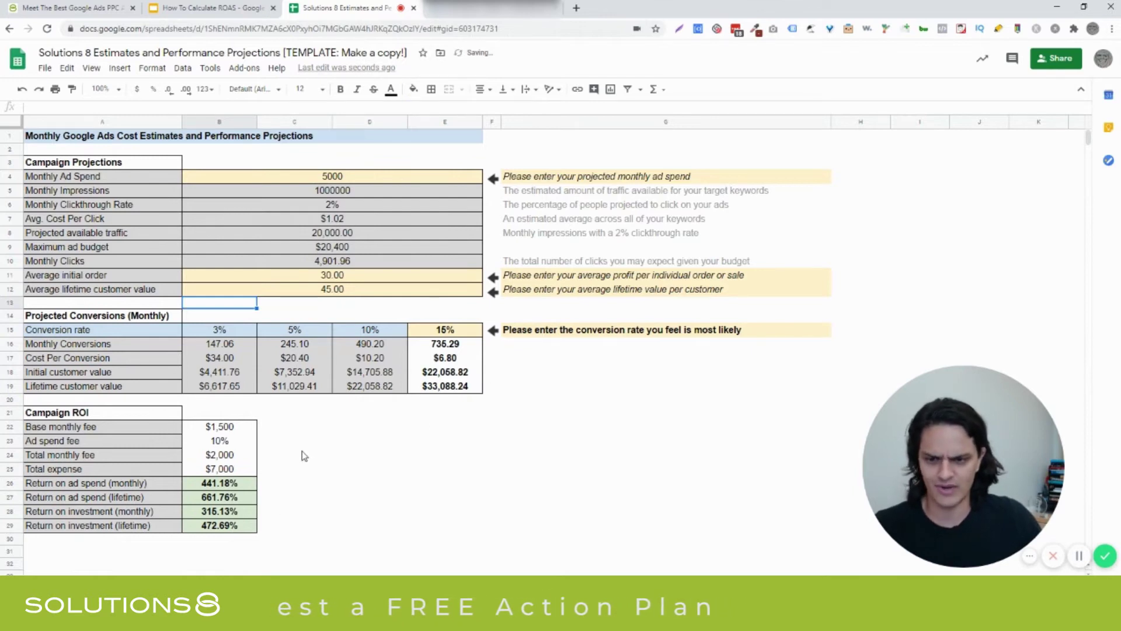
- Inspect the return on investment and return on ad spend formula cells
{"action": "left_click_drag", "start_coordinate": [227, 513], "coordinate": [232, 529]}
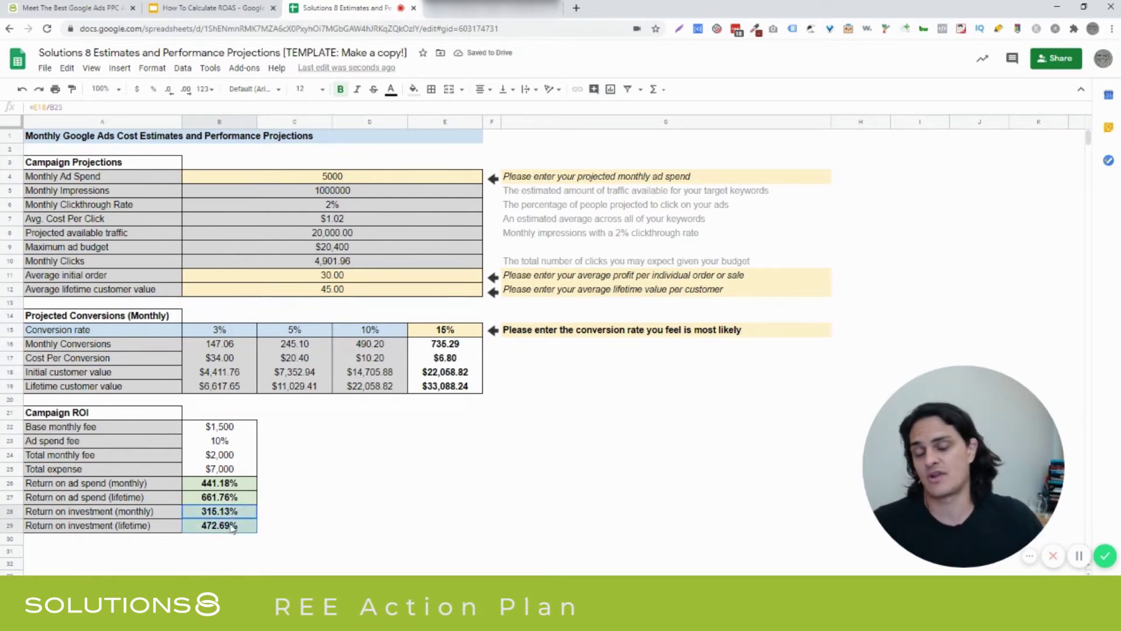
{"action": "left_click_drag", "start_coordinate": [228, 485], "coordinate": [229, 498]}
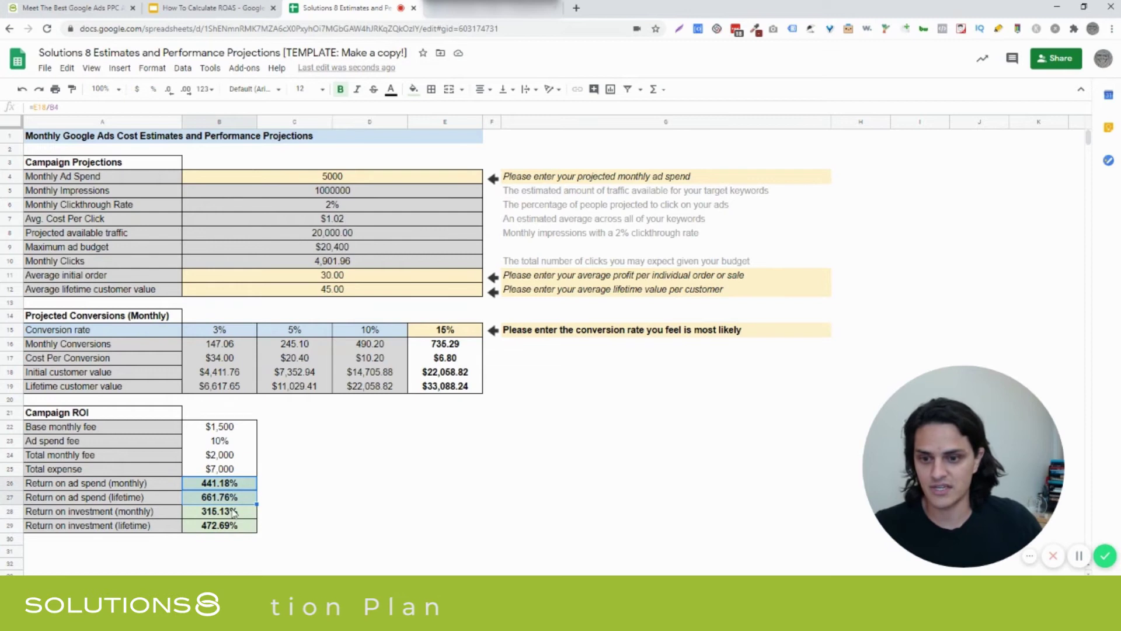
{"action": "left_click", "coordinate": [292, 488]}
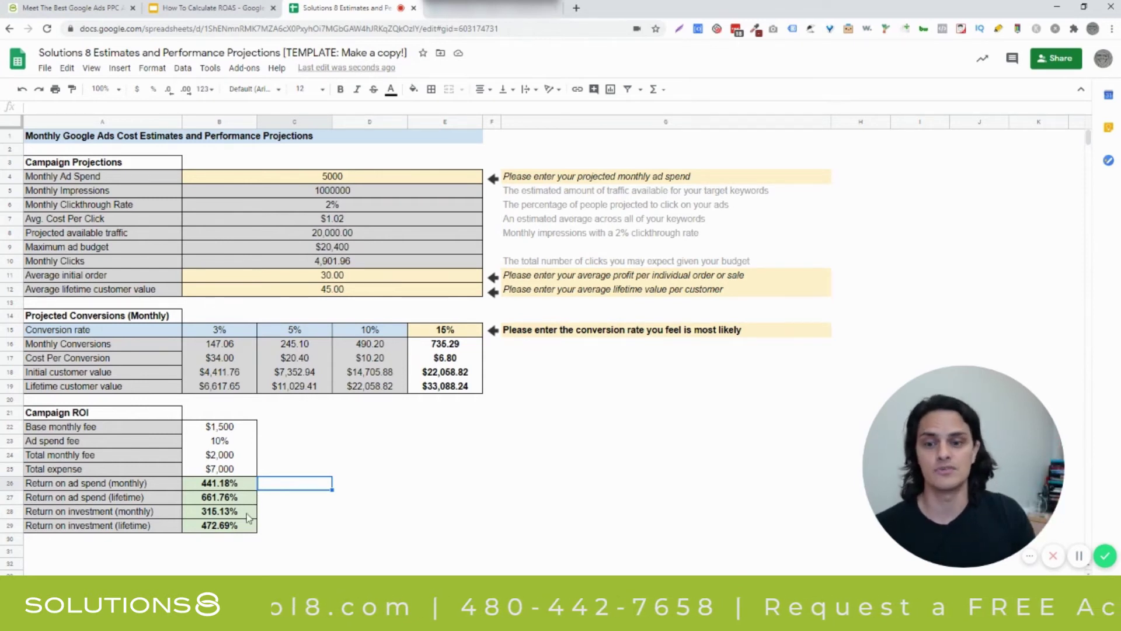
- Show the All campaigns table with its ROAS column and bring up the column options
{"action": "left_click", "coordinate": [290, 430]}
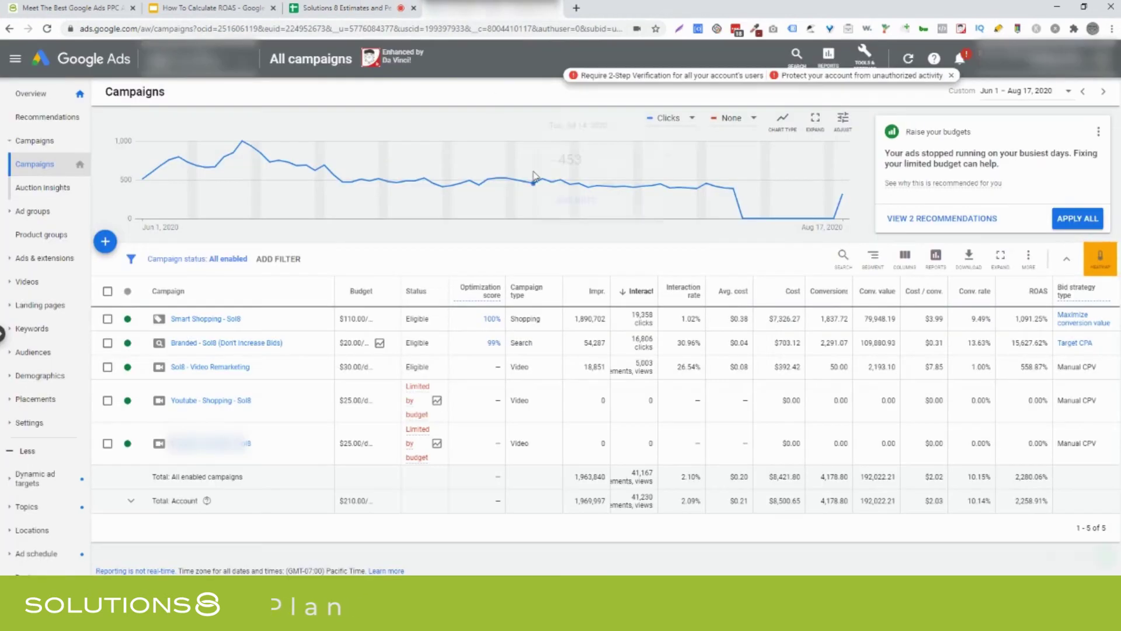
{"action": "left_click_drag", "start_coordinate": [1034, 443], "coordinate": [1015, 87]}
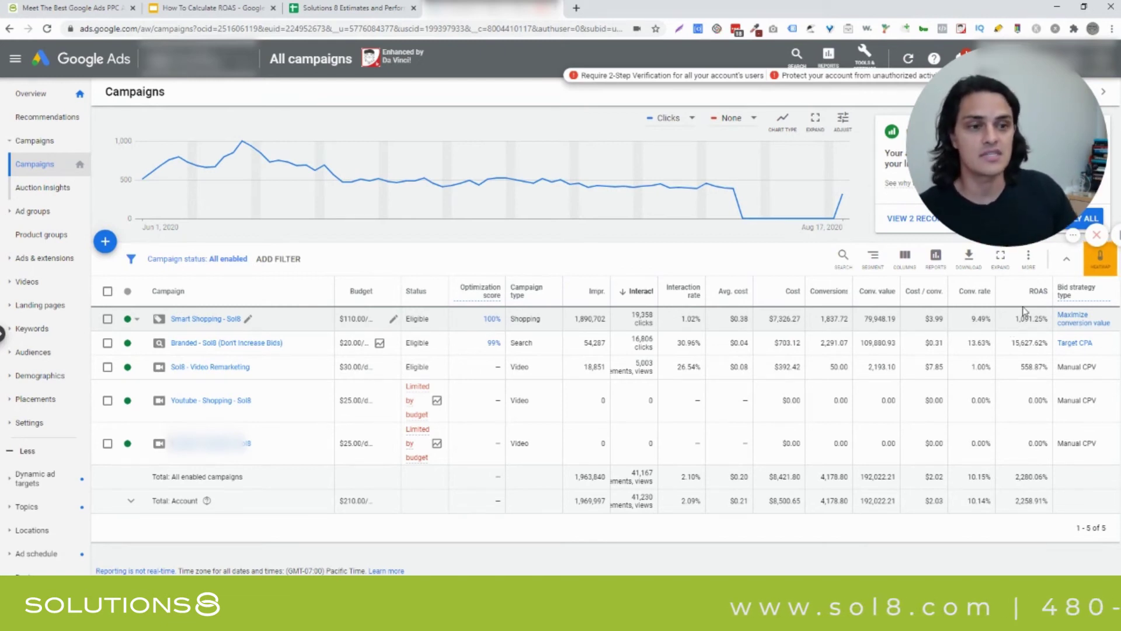
{"action": "left_click", "coordinate": [906, 257]}
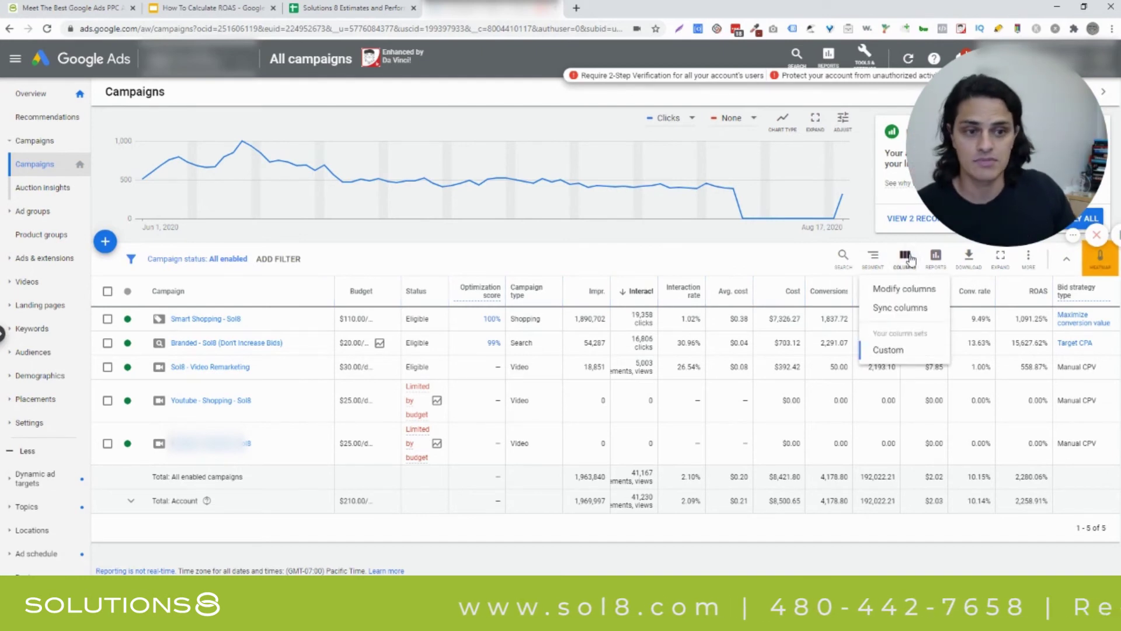
- In Modify columns, expand Custom columns and open the saved ROAS column for editing
{"action": "left_click", "coordinate": [908, 284]}
{"action": "scroll", "coordinate": [347, 340], "scroll_direction": "down", "scroll_amount": 2}
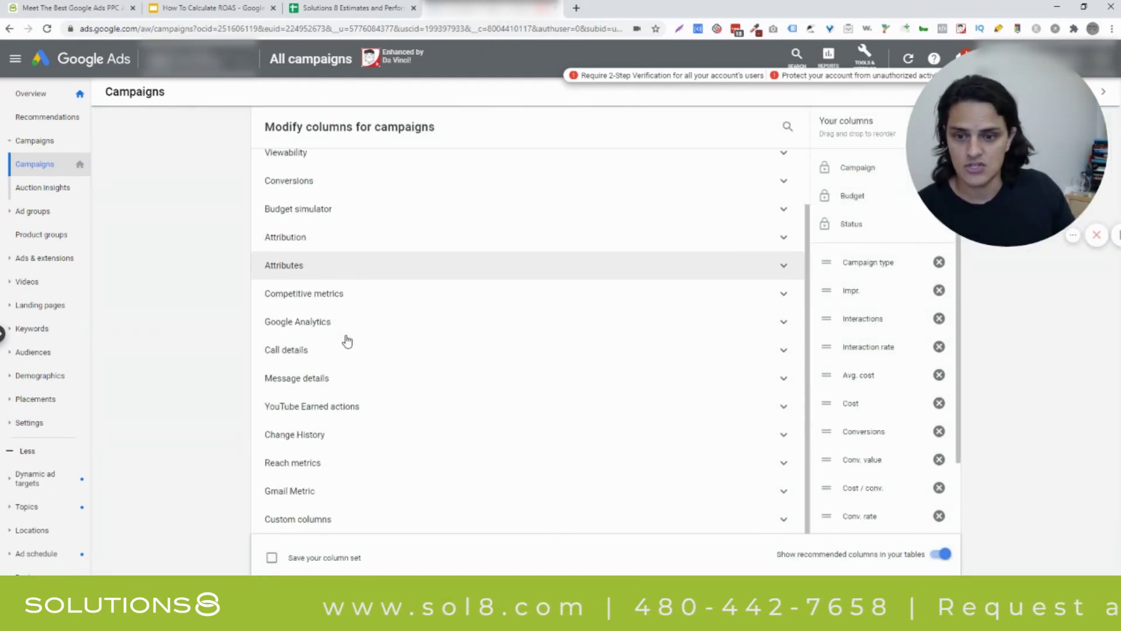
{"action": "left_click", "coordinate": [320, 517]}
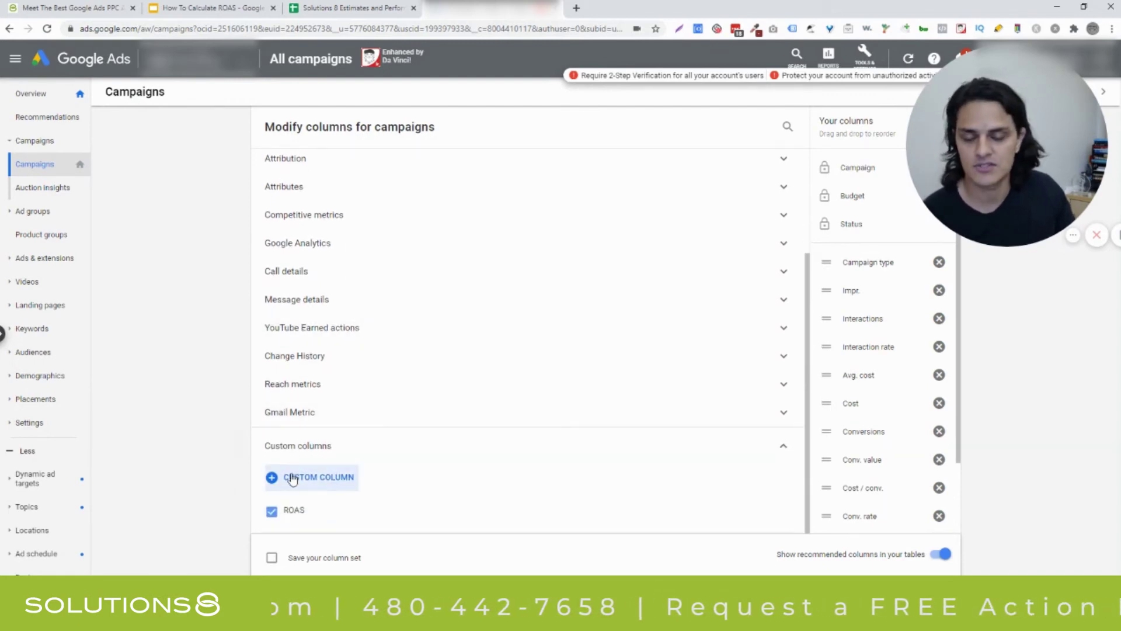
{"action": "left_click", "coordinate": [293, 478]}
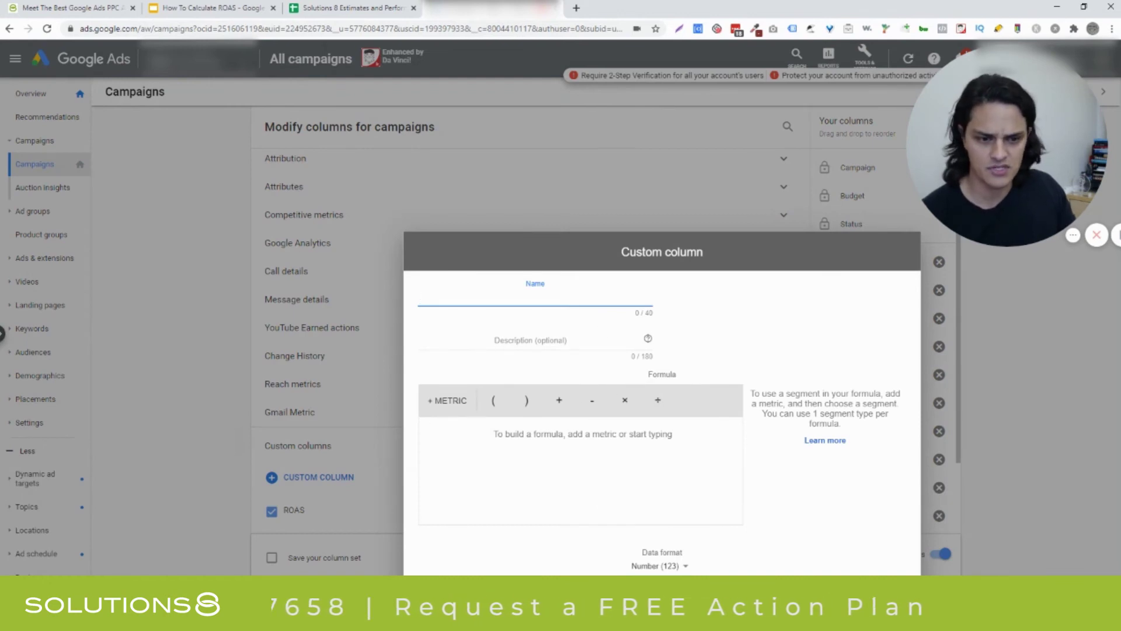
{"action": "key", "text": "Escape"}
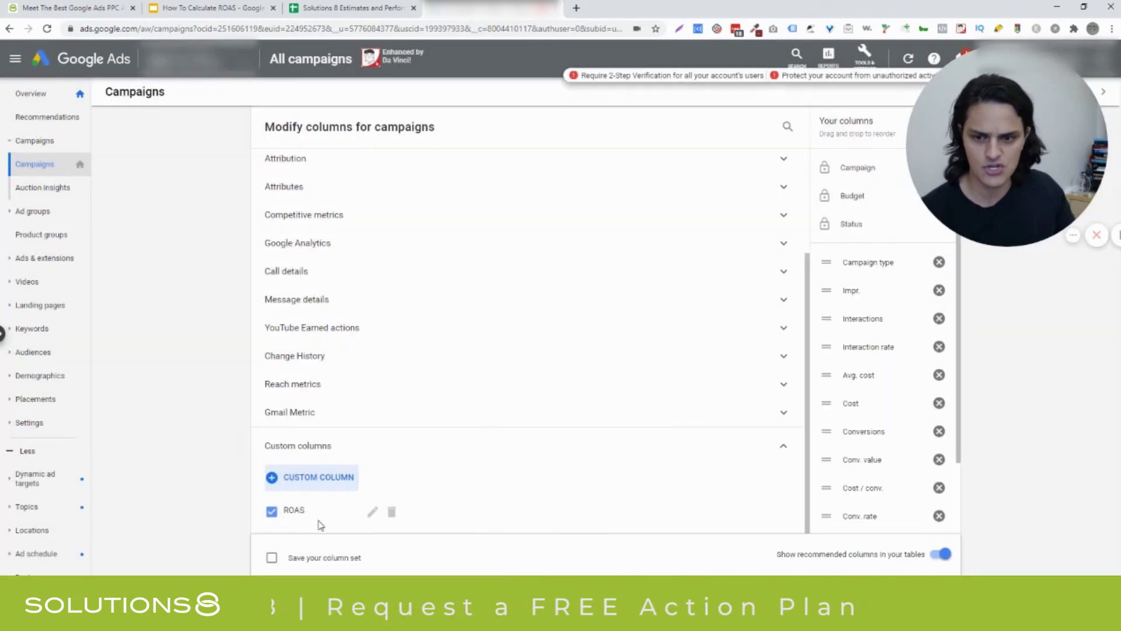
{"action": "left_click", "coordinate": [372, 510]}
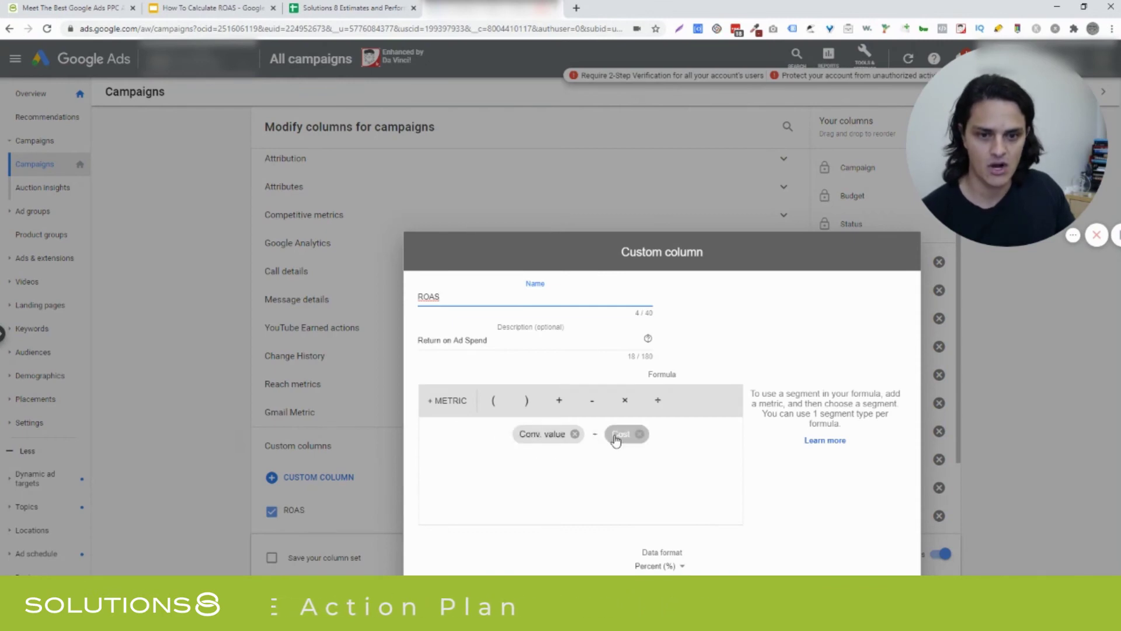
- Return to the slide defining ROAS as Conversion Value divided by Cost
{"action": "left_click", "coordinate": [219, 8]}
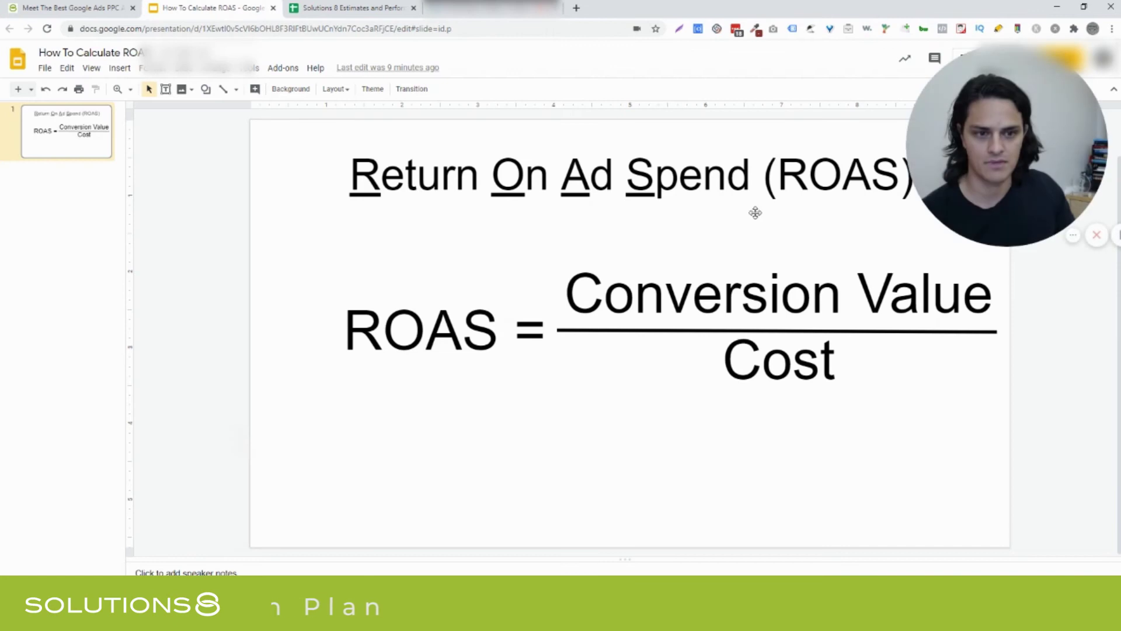